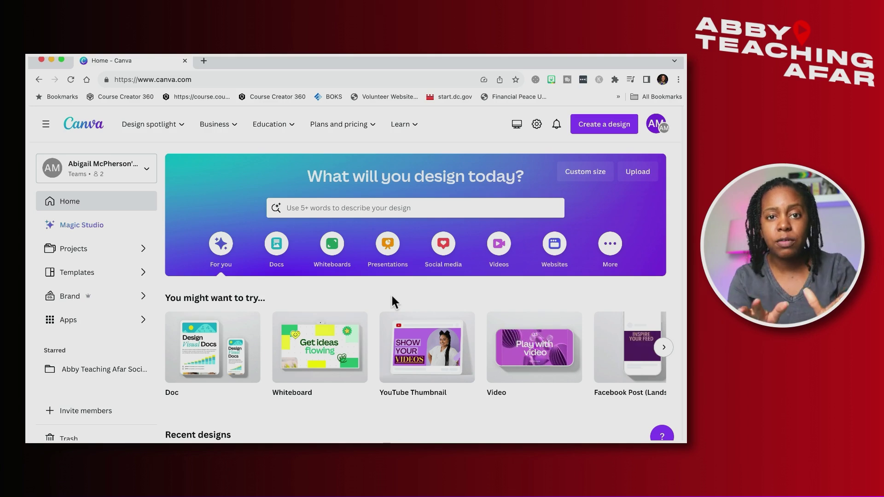
Search Canva templates for 'question' and browse the question-themed results.
{"action": "left_click", "coordinate": [356, 209]}
{"action": "type", "text": "question"}
{"action": "key", "text": "Return"}
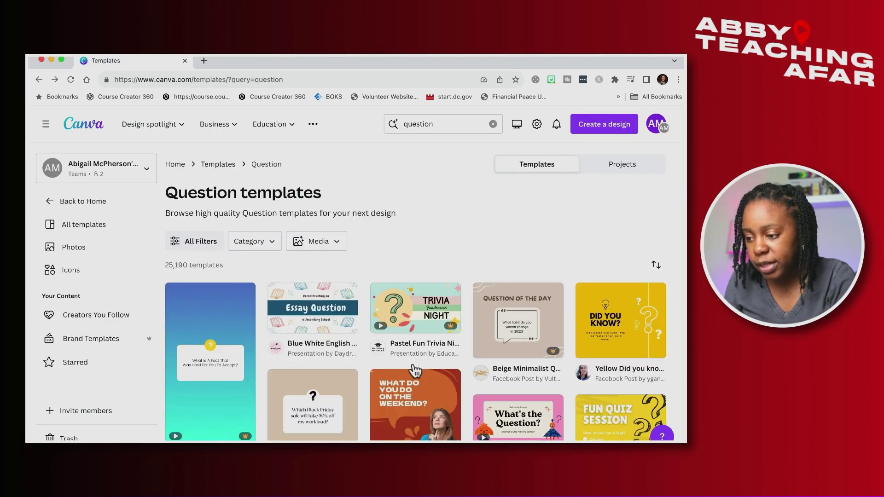
{"action": "scroll", "coordinate": [413, 362], "scroll_direction": "down", "scroll_amount": 10}
{"action": "scroll", "coordinate": [412, 362], "scroll_direction": "down", "scroll_amount": 5}
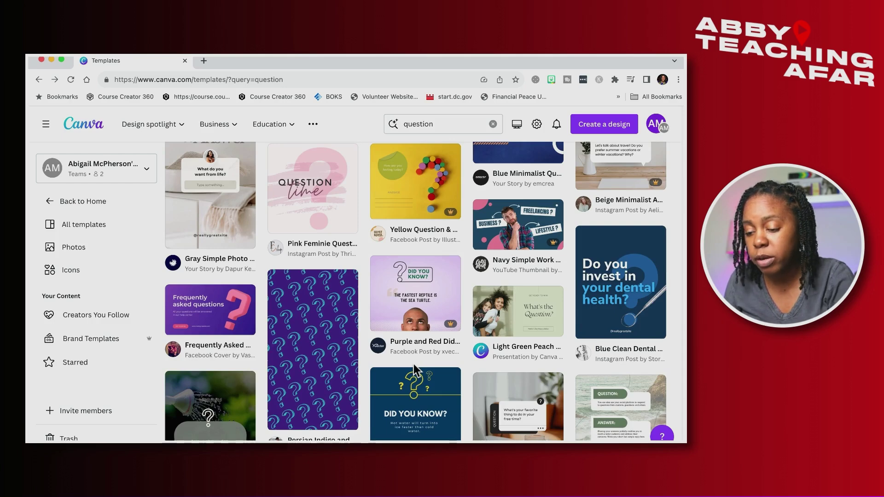
{"action": "scroll", "coordinate": [413, 364], "scroll_direction": "up", "scroll_amount": 15}
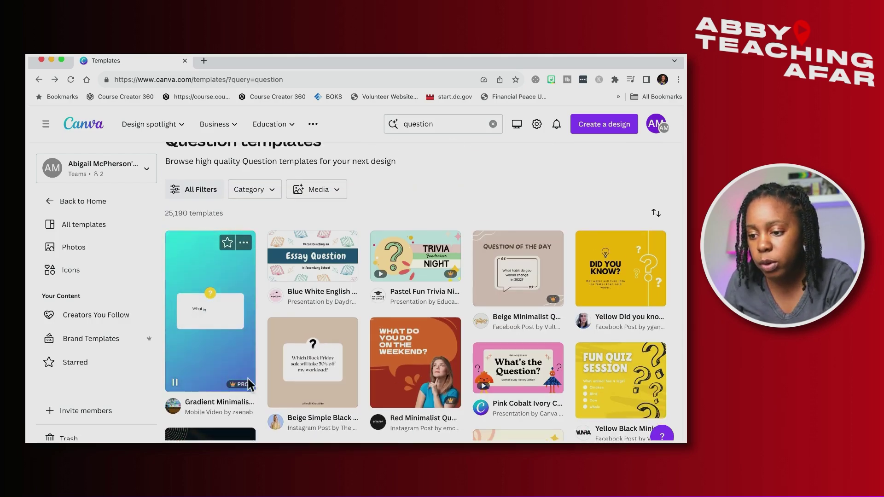
{"action": "scroll", "coordinate": [444, 399], "scroll_direction": "down", "scroll_amount": 5}
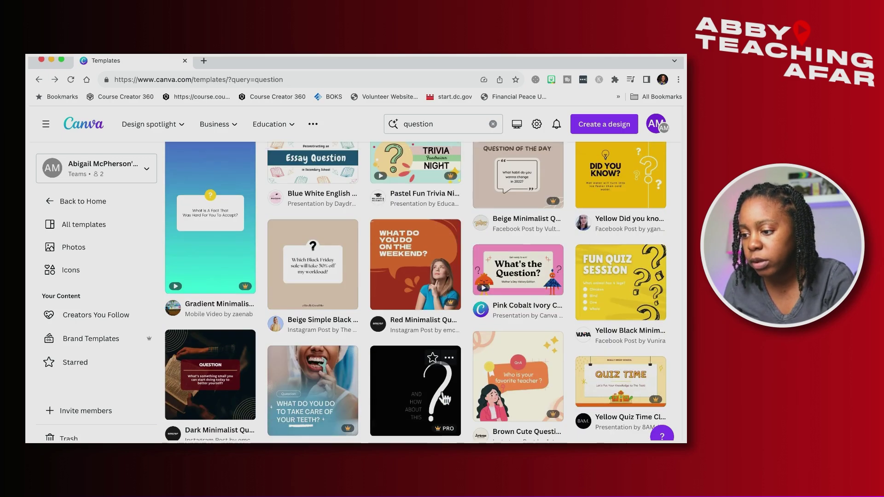
{"action": "scroll", "coordinate": [422, 383], "scroll_direction": "down", "scroll_amount": 4}
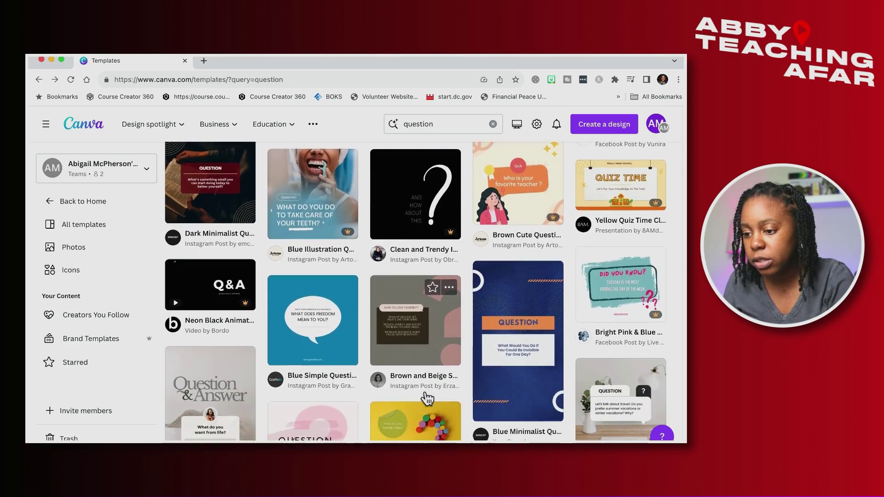
{"action": "scroll", "coordinate": [299, 209], "scroll_direction": "up", "scroll_amount": 1}
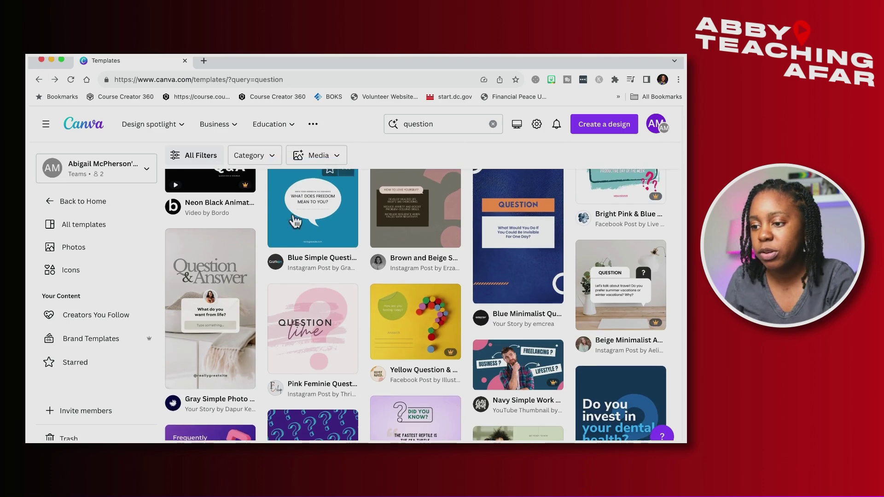
{"action": "scroll", "coordinate": [309, 210], "scroll_direction": "up", "scroll_amount": 4}
{"action": "scroll", "coordinate": [376, 346], "scroll_direction": "down", "scroll_amount": 1}
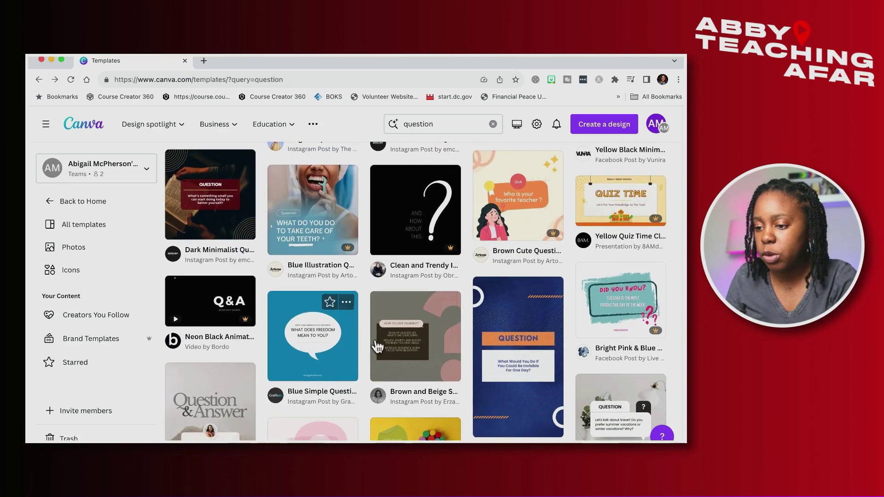
Open the Blue Simple Question Instagram Post template in the editor.
{"action": "left_click", "coordinate": [310, 343]}
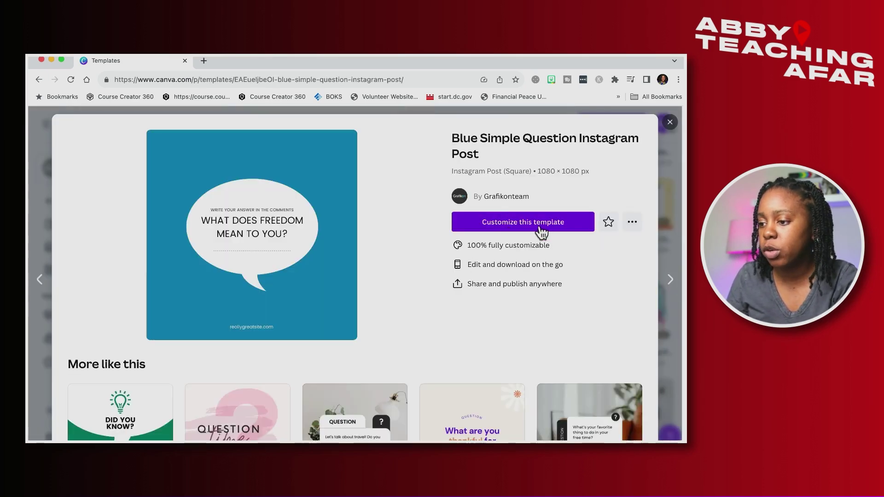
{"action": "left_click", "coordinate": [539, 226]}
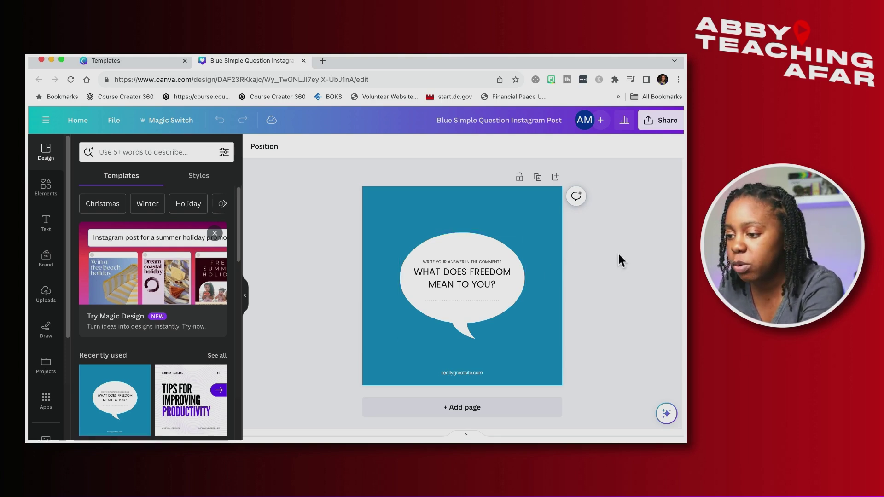
Change the headline to 'WHAT DOES CONTENT REPURPOSING MEAN TO YOU?'.
{"action": "left_click", "coordinate": [474, 280]}
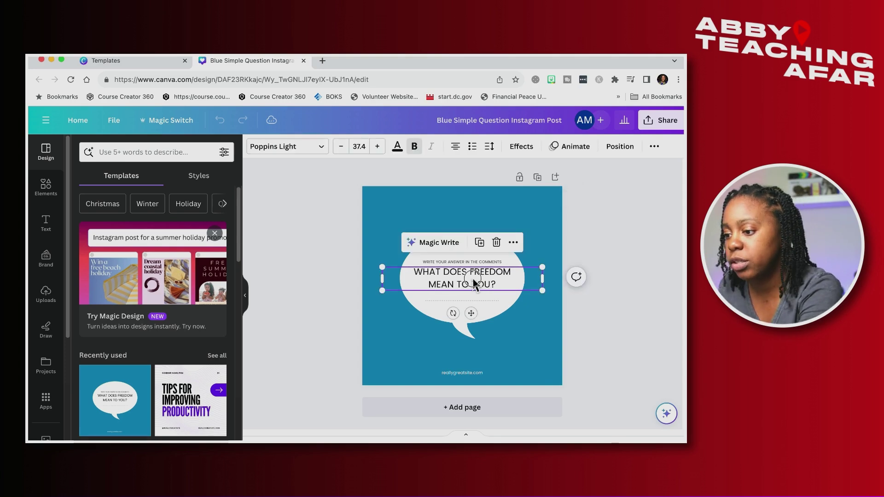
{"action": "left_click", "coordinate": [473, 280]}
{"action": "left_click", "coordinate": [495, 280]}
{"action": "double_click", "coordinate": [489, 272]}
{"action": "type", "text": "REPE"}
{"action": "key", "text": "BackSpace"}
{"action": "key", "text": "BackSpace"}
{"action": "key", "text": "BackSpace"}
{"action": "key", "text": "BackSpace"}
{"action": "type", "text": "CONTNET"}
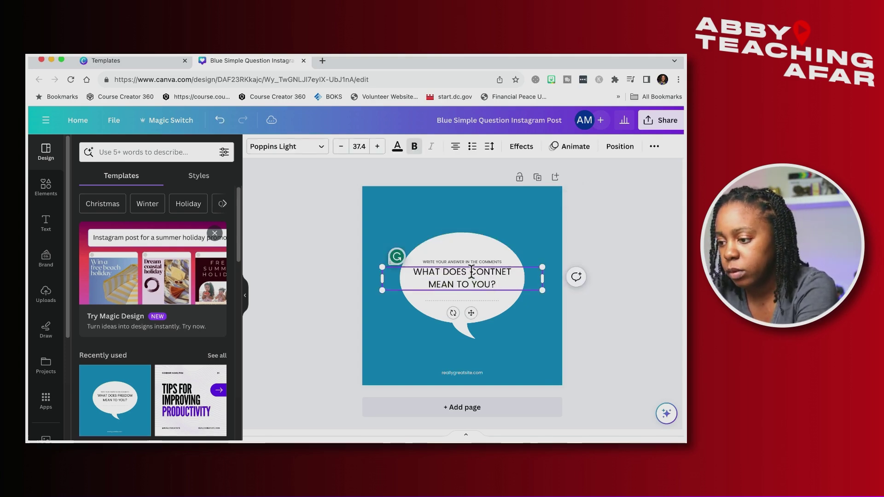
{"action": "left_click", "coordinate": [427, 284]}
{"action": "type", "text": "REPURPOSING"}
{"action": "right_click", "coordinate": [498, 271]}
{"action": "key", "text": "Escape"}
{"action": "type", "text": "CONTENT"}
{"action": "key", "text": "Escape"}
Shrink the headline text to size 30.
{"action": "left_click", "coordinate": [532, 286]}
{"action": "left_click_drag", "start_coordinate": [543, 290], "coordinate": [508, 286]}
{"action": "left_click_drag", "start_coordinate": [383, 288], "coordinate": [392, 288]}
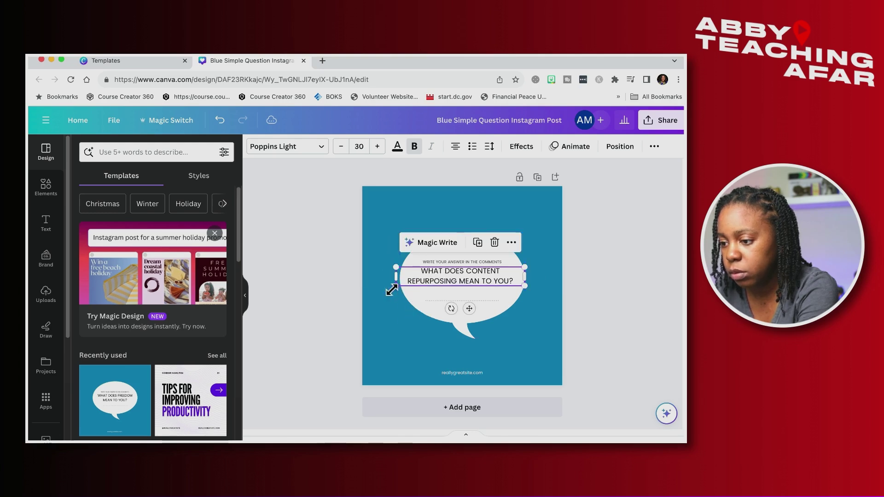
{"action": "left_click", "coordinate": [466, 264]}
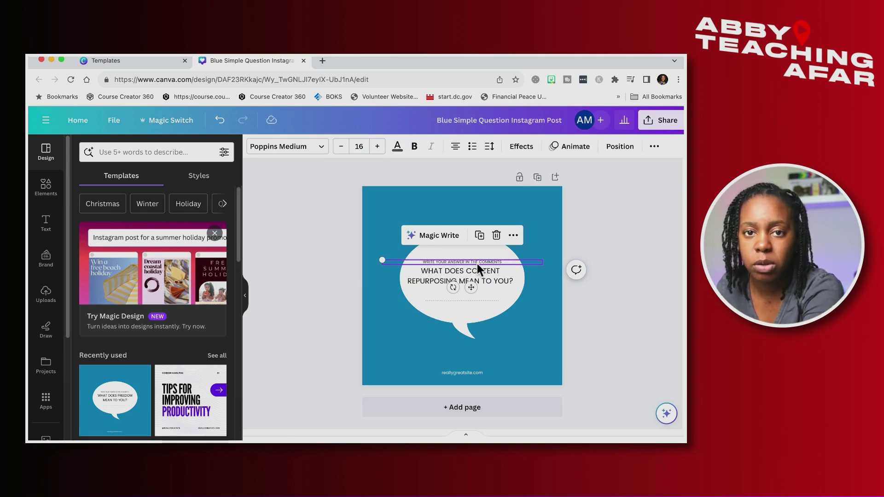
{"action": "left_click", "coordinate": [532, 305]}
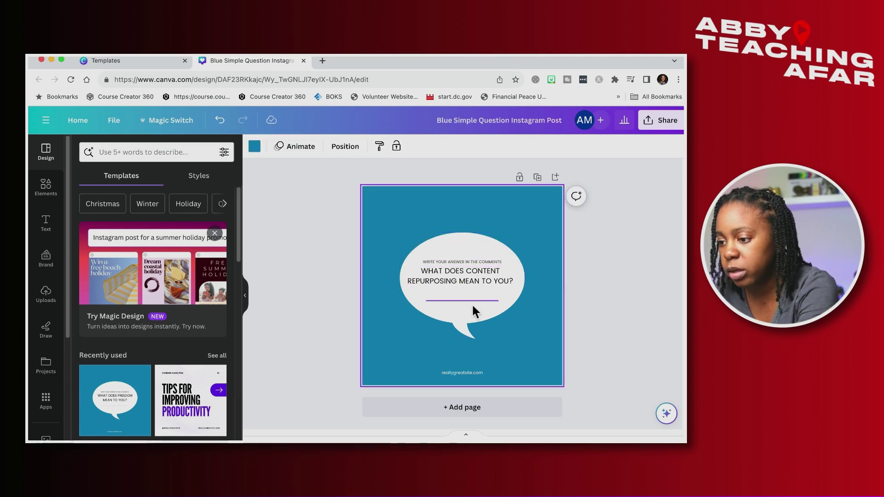
Lower the divider line, fine-tune the headline's position, and show the brand kit.
{"action": "left_click", "coordinate": [456, 298]}
{"action": "left_click", "coordinate": [553, 319]}
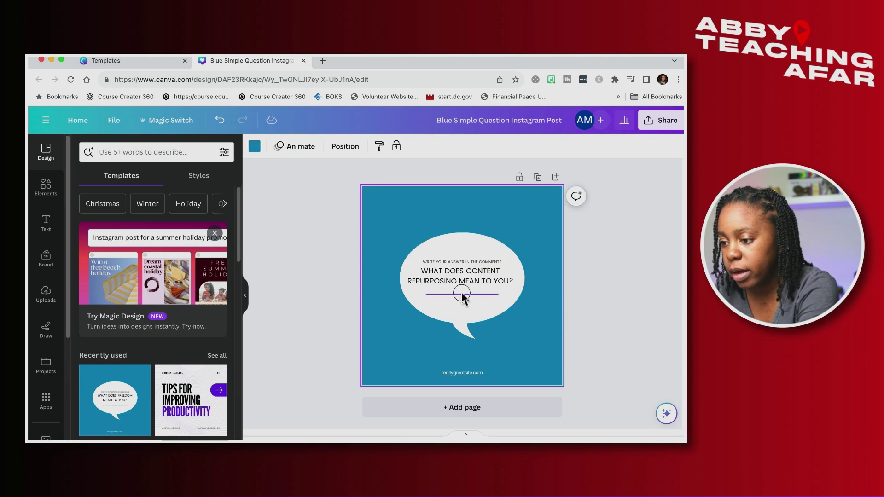
{"action": "left_click_drag", "start_coordinate": [462, 297], "coordinate": [462, 306]}
{"action": "left_click_drag", "start_coordinate": [514, 287], "coordinate": [510, 294]}
{"action": "left_click", "coordinate": [556, 213]}
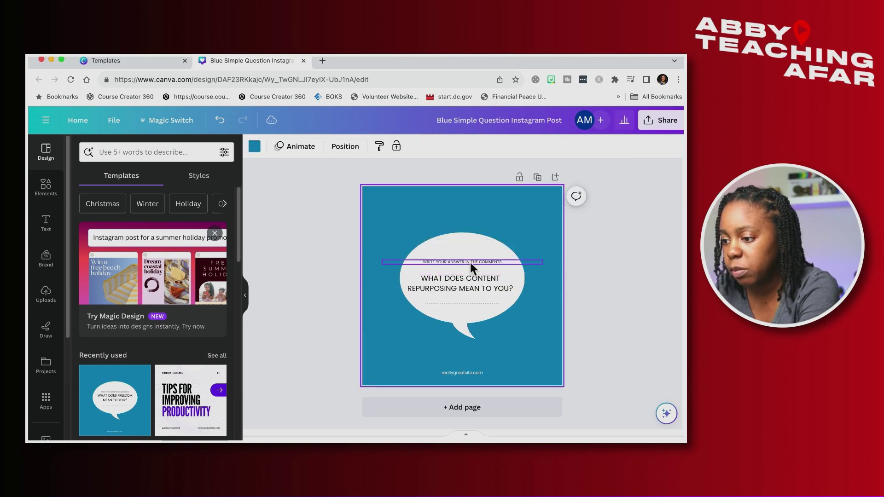
{"action": "left_click", "coordinate": [472, 264]}
{"action": "left_click_drag", "start_coordinate": [497, 293], "coordinate": [497, 285]}
{"action": "left_click", "coordinate": [549, 247]}
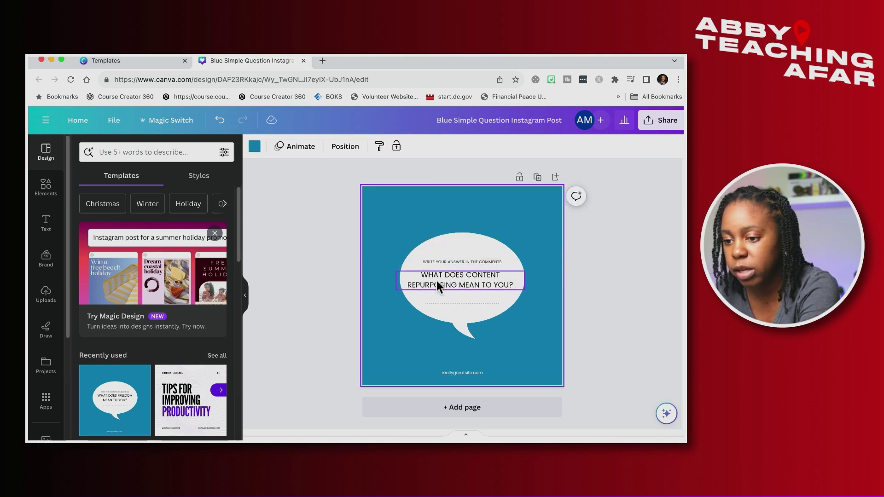
{"action": "left_click", "coordinate": [47, 259]}
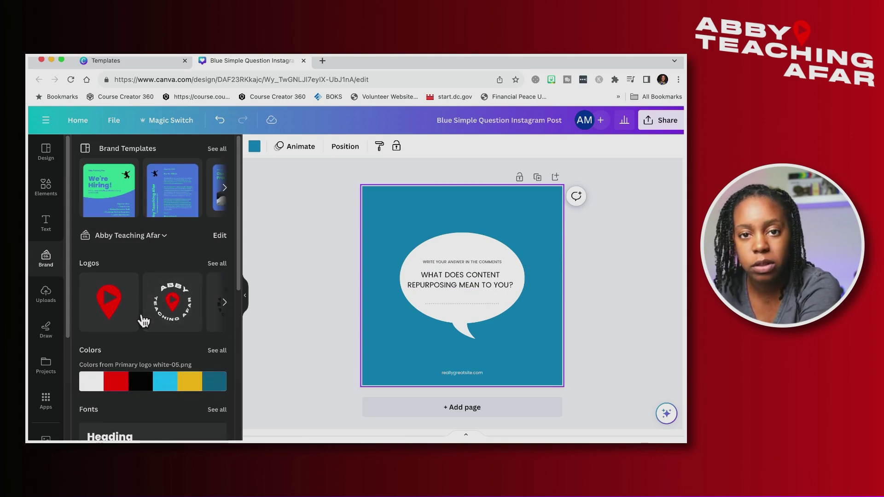
Cycle through brand colour combinations until the background is mustard yellow.
{"action": "left_click", "coordinate": [157, 386]}
{"action": "left_click", "coordinate": [157, 386]}
{"action": "left_click", "coordinate": [157, 386]}
{"action": "left_click", "coordinate": [157, 385]}
{"action": "left_click", "coordinate": [156, 386]}
{"action": "left_click", "coordinate": [157, 386]}
{"action": "left_click", "coordinate": [156, 386]}
{"action": "left_click", "coordinate": [157, 386]}
{"action": "left_click", "coordinate": [156, 386]}
{"action": "left_click", "coordinate": [156, 386]}
{"action": "left_click", "coordinate": [156, 386]}
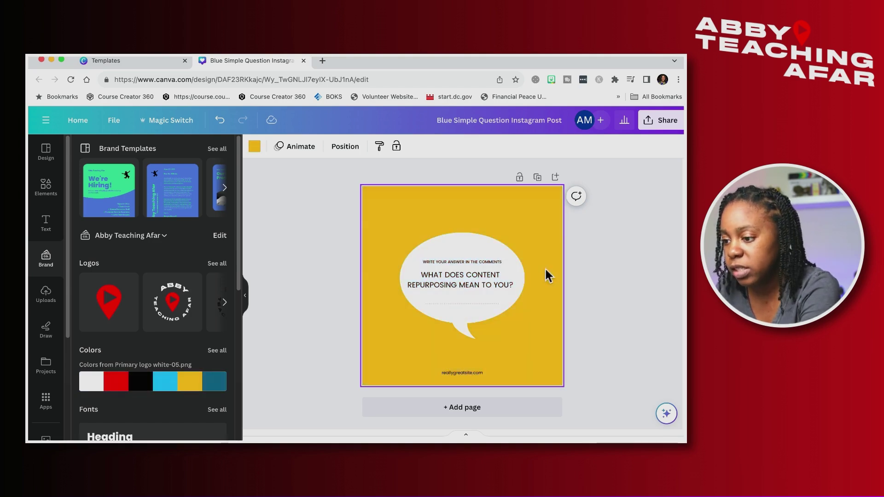
Set the headline font to Poppins SemiBold.
{"action": "left_click", "coordinate": [471, 282]}
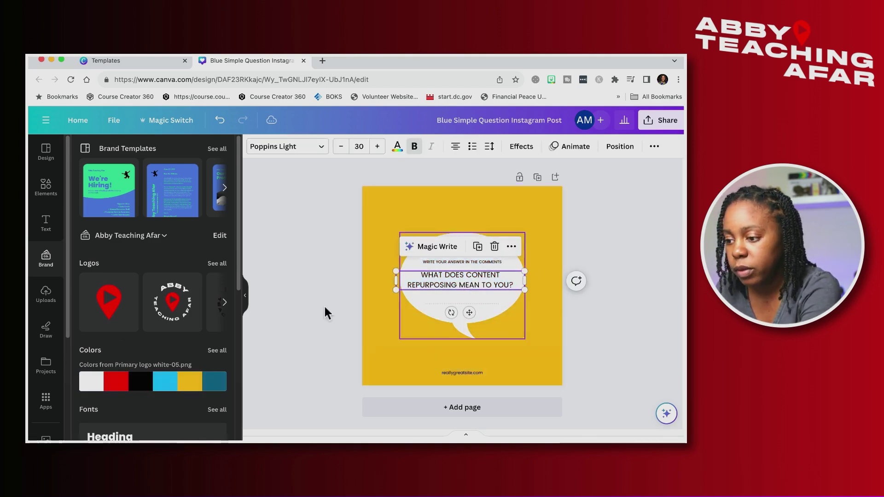
{"action": "left_click", "coordinate": [296, 147]}
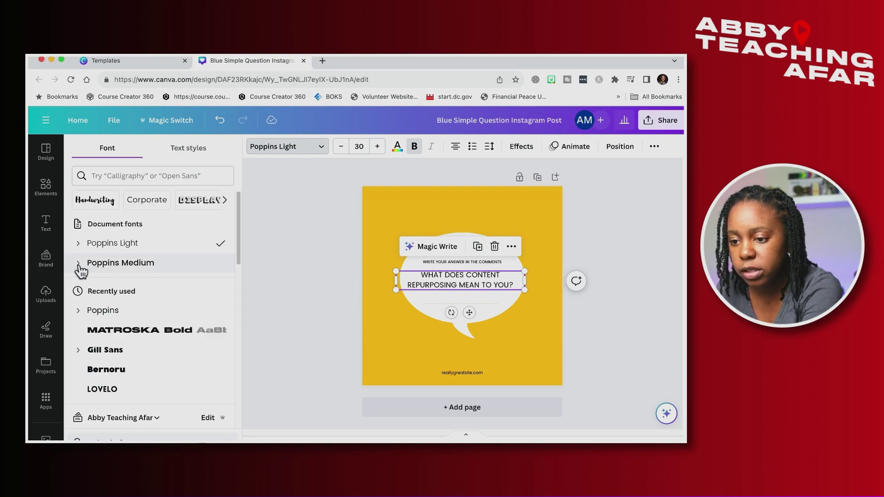
{"action": "left_click", "coordinate": [79, 265]}
{"action": "scroll", "coordinate": [115, 350], "scroll_direction": "down", "scroll_amount": 4}
{"action": "scroll", "coordinate": [134, 336], "scroll_direction": "up", "scroll_amount": 4}
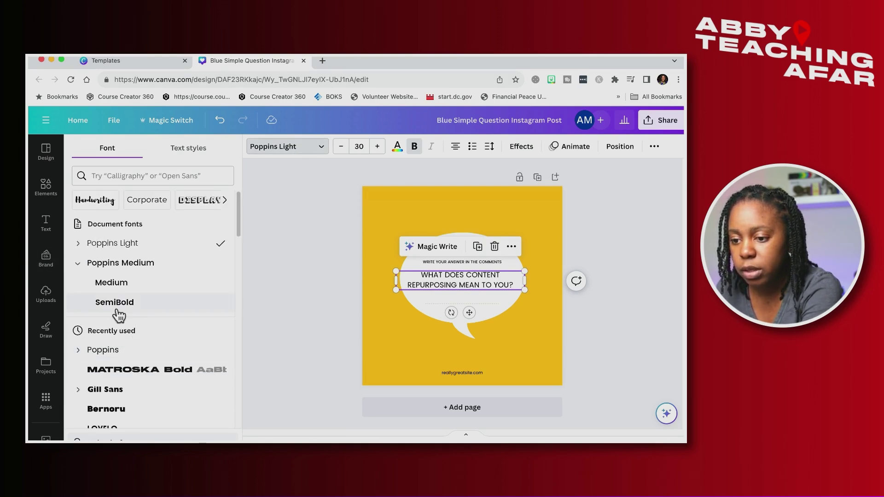
{"action": "left_click", "coordinate": [116, 310]}
{"action": "left_click", "coordinate": [358, 294]}
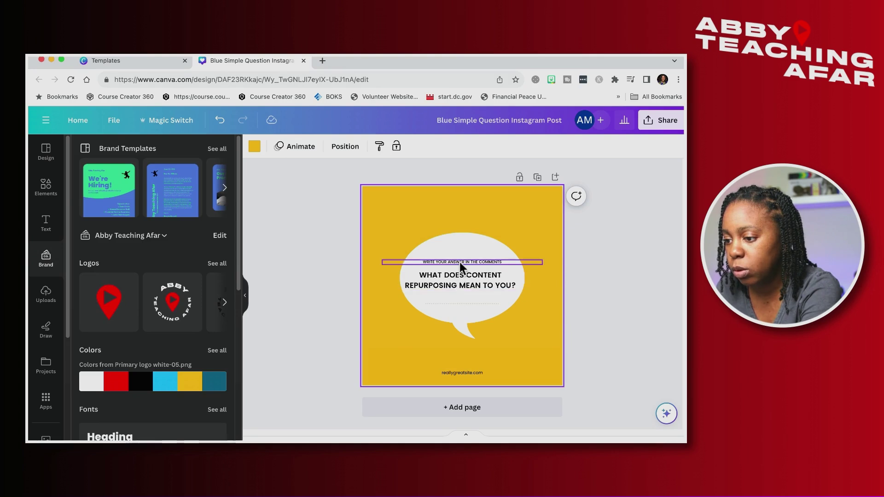
Make the comment prompt brand red, place it below the heading, and nudge the heading up.
{"action": "left_click", "coordinate": [460, 262]}
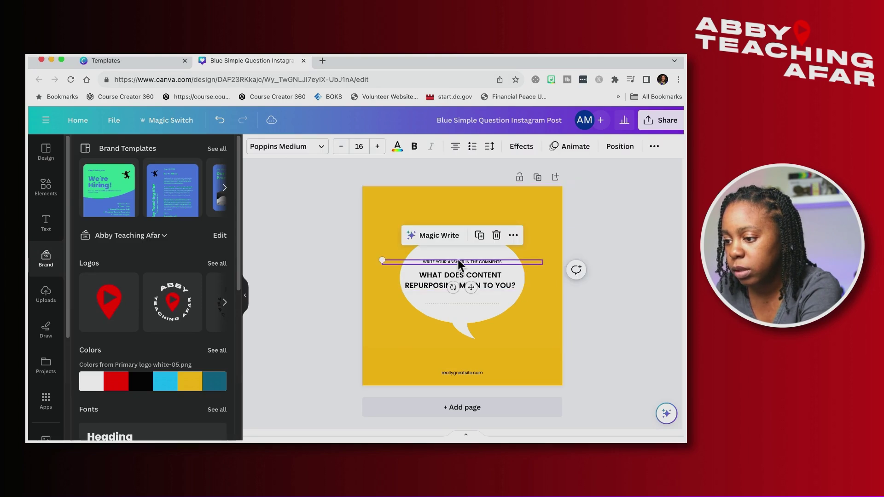
{"action": "left_click", "coordinate": [398, 148]}
{"action": "left_click", "coordinate": [110, 283]}
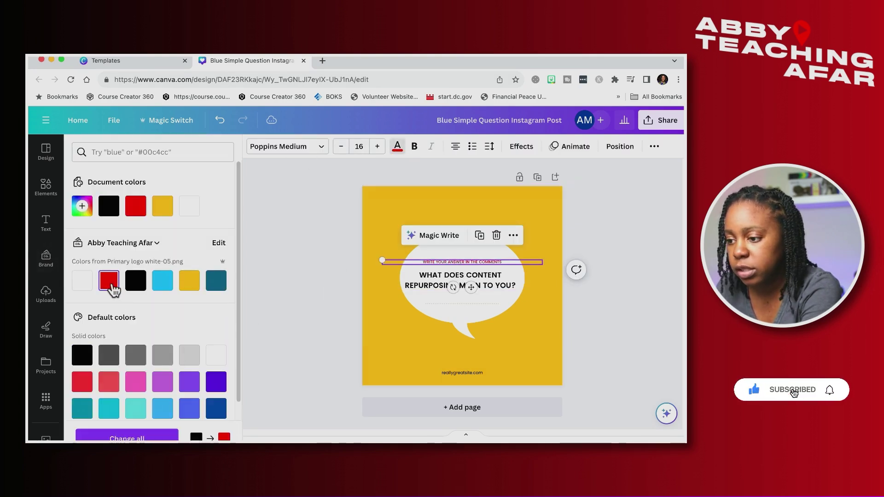
{"action": "mouse_move", "coordinate": [469, 265]}
{"action": "left_mouse_down"}
{"action": "mouse_move", "coordinate": [470, 300]}
{"action": "mouse_move", "coordinate": [474, 262]}
{"action": "mouse_move", "coordinate": [474, 271]}
{"action": "left_mouse_up"}
{"action": "left_click", "coordinate": [378, 283]}
{"action": "left_click", "coordinate": [483, 267]}
{"action": "mouse_move", "coordinate": [484, 302]}
{"action": "left_mouse_down"}
{"action": "mouse_move", "coordinate": [482, 286]}
{"action": "mouse_move", "coordinate": [474, 297]}
{"action": "left_mouse_up"}
{"action": "left_click", "coordinate": [606, 337]}
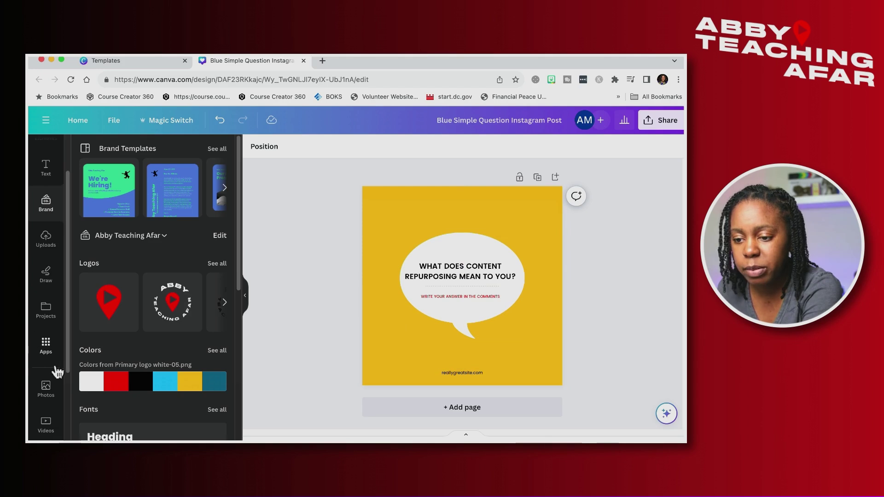
Add a question-mark pattern graphic from an Elements search for 'question mark'.
{"action": "scroll", "coordinate": [52, 251], "scroll_direction": "up", "scroll_amount": 2}
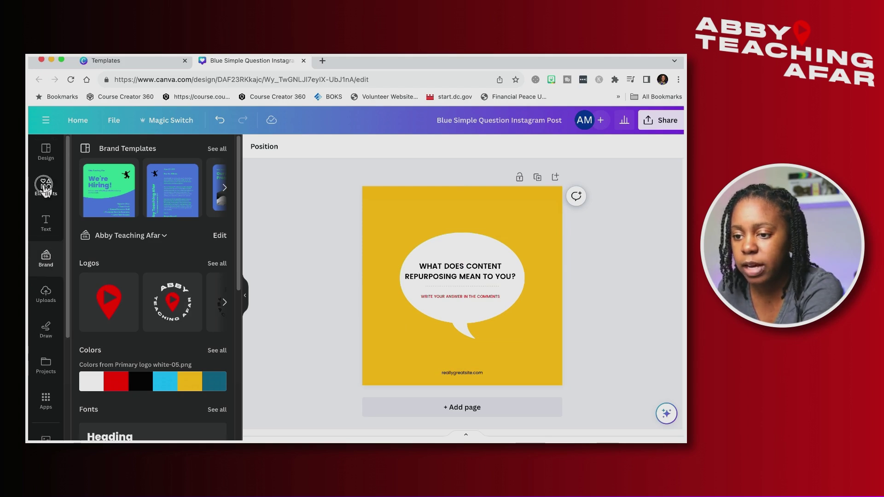
{"action": "left_click", "coordinate": [46, 186]}
{"action": "left_click", "coordinate": [146, 152]}
{"action": "type", "text": "question mark"}
{"action": "key", "text": "Return"}
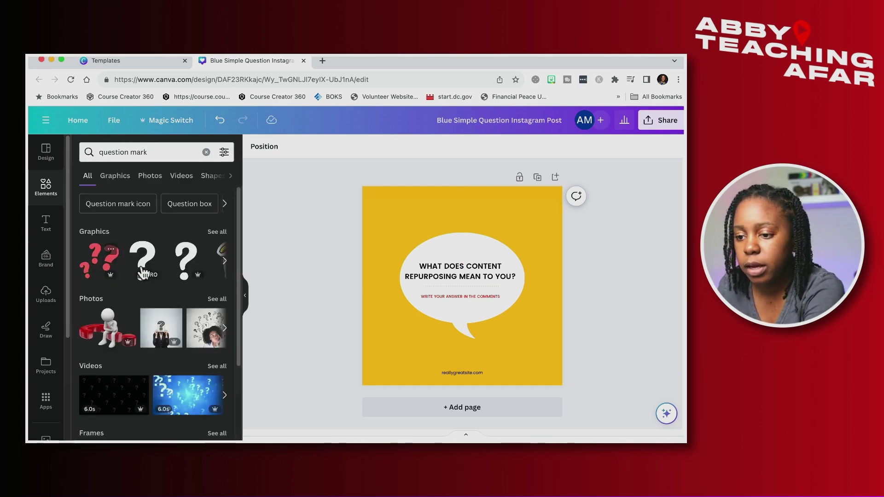
{"action": "left_click", "coordinate": [217, 232]}
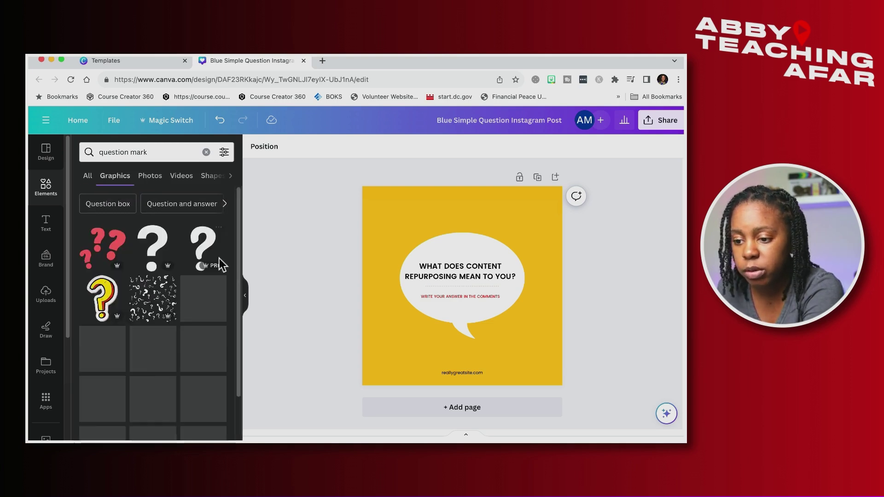
{"action": "left_click", "coordinate": [155, 304]}
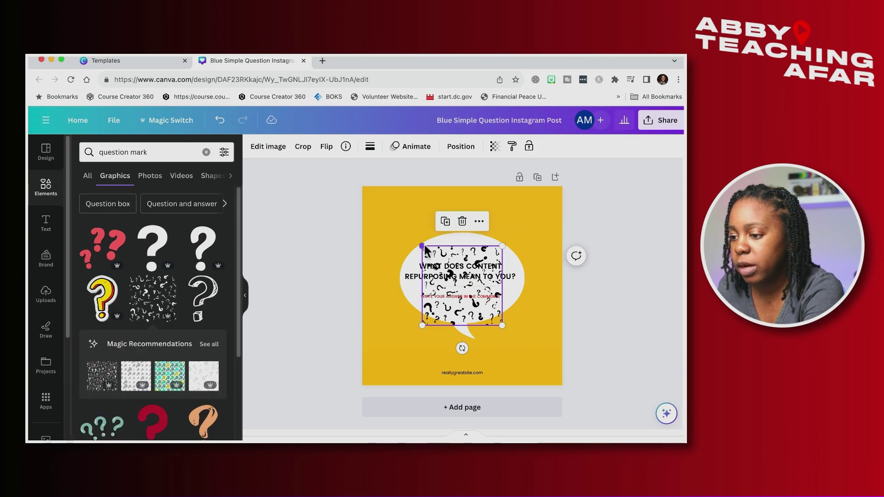
Stretch the pattern over the page, layer it behind the bubble, and set transparency to 15.
{"action": "left_click_drag", "start_coordinate": [397, 214], "coordinate": [368, 184]}
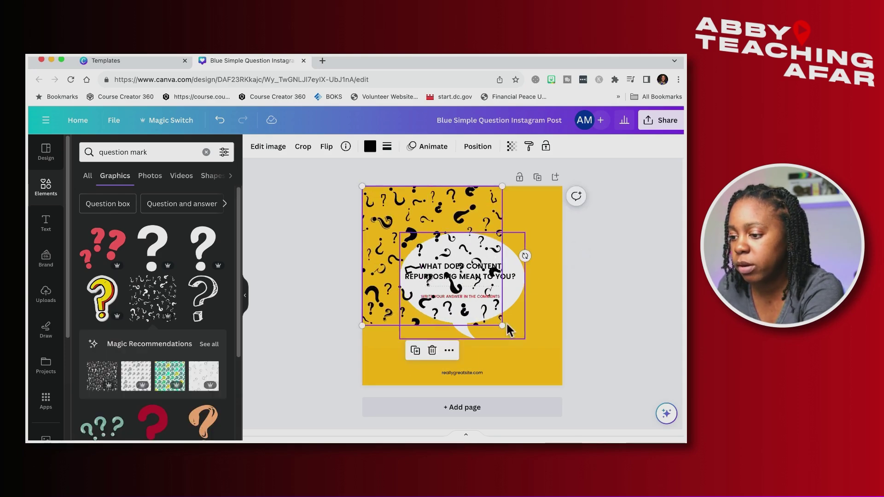
{"action": "left_click_drag", "start_coordinate": [502, 326], "coordinate": [554, 393]}
{"action": "left_click", "coordinate": [475, 154]}
{"action": "left_click", "coordinate": [186, 154]}
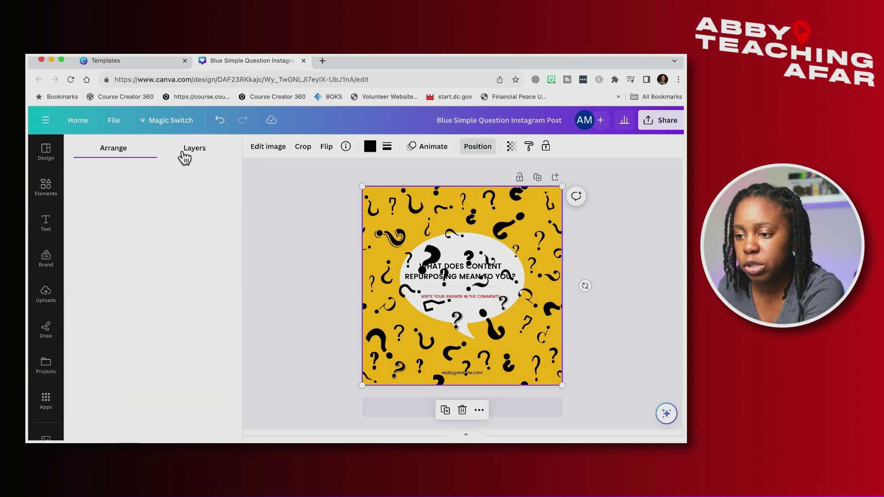
{"action": "left_click_drag", "start_coordinate": [152, 302], "coordinate": [152, 369]}
{"action": "left_click", "coordinate": [512, 146]}
{"action": "left_click_drag", "start_coordinate": [510, 186], "coordinate": [432, 201]}
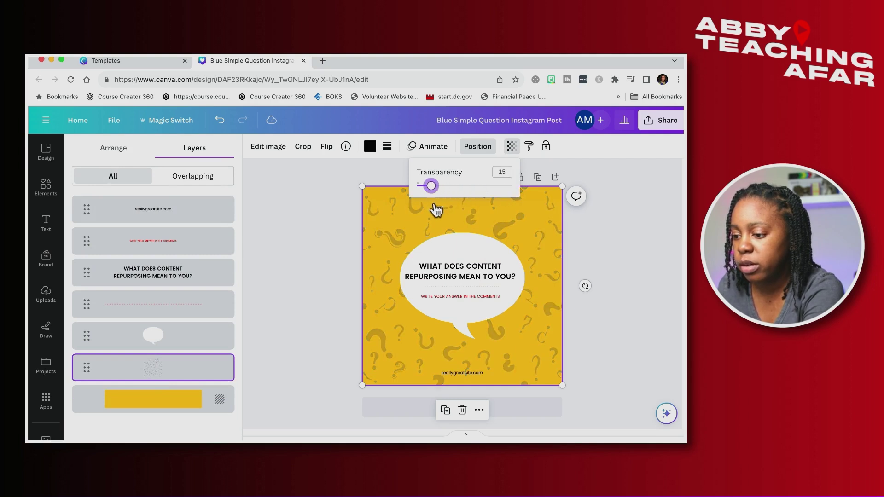
Replace reallygreatsite.com with the creator's Instagram handle at size 27.4, moved slightly up.
{"action": "left_click", "coordinate": [463, 374]}
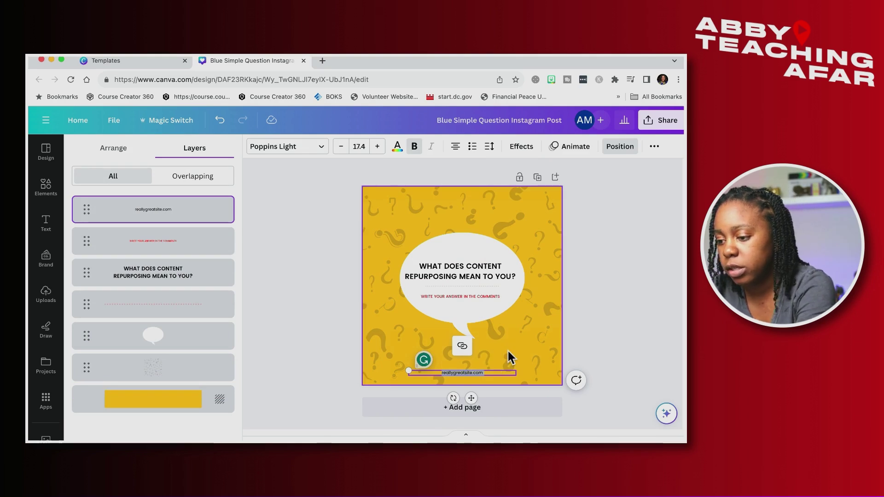
{"action": "type", "text": "@"}
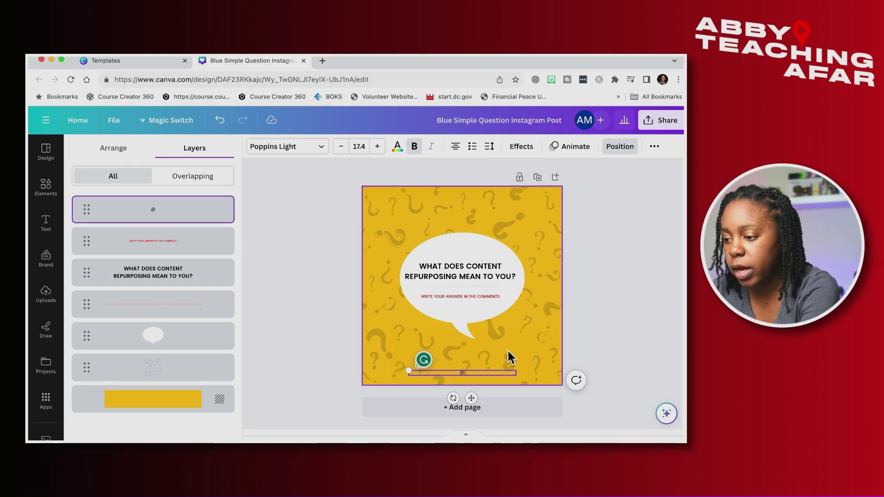
{"action": "type", "text": "abbyt"}
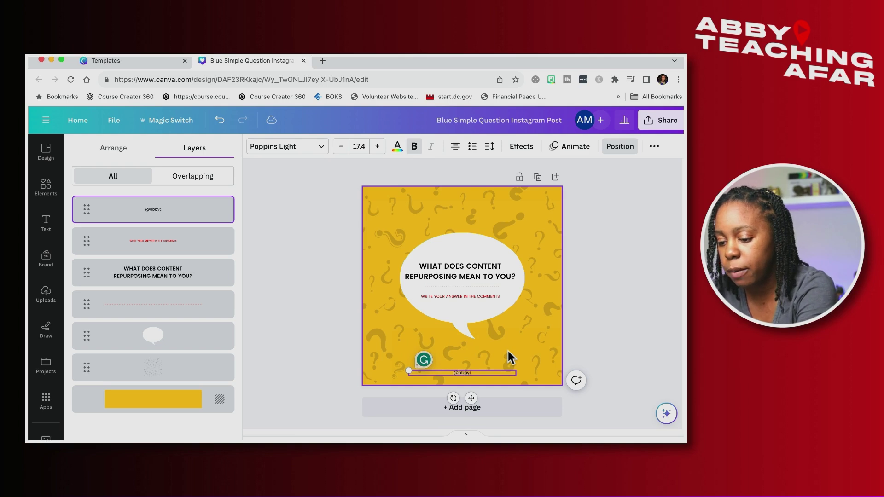
{"action": "type", "text": "eachingaf"}
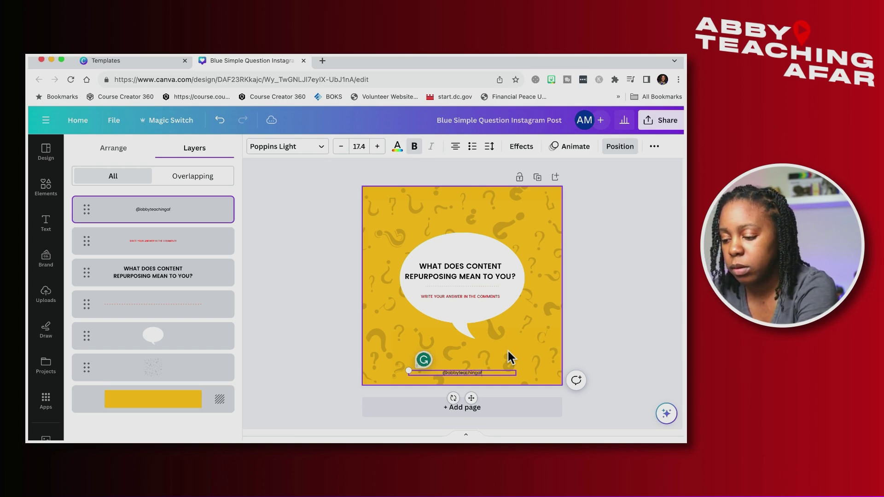
{"action": "type", "text": "ar"}
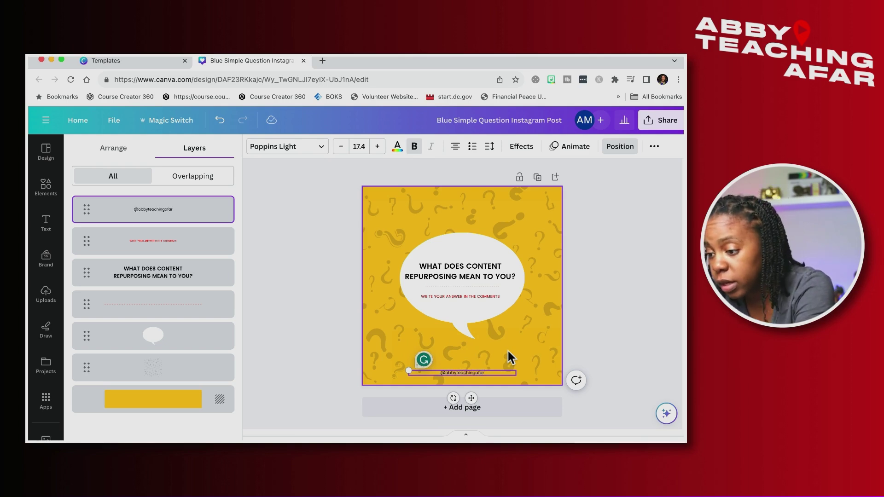
{"action": "left_click", "coordinate": [377, 146]}
{"action": "left_click", "coordinate": [377, 146]}
{"action": "left_click", "coordinate": [377, 146]}
{"action": "left_click", "coordinate": [377, 147]}
{"action": "left_click", "coordinate": [377, 146]}
{"action": "left_click", "coordinate": [377, 146]}
{"action": "left_click", "coordinate": [377, 146]}
{"action": "left_click", "coordinate": [378, 147]}
{"action": "left_click", "coordinate": [377, 146]}
{"action": "left_click", "coordinate": [377, 147]}
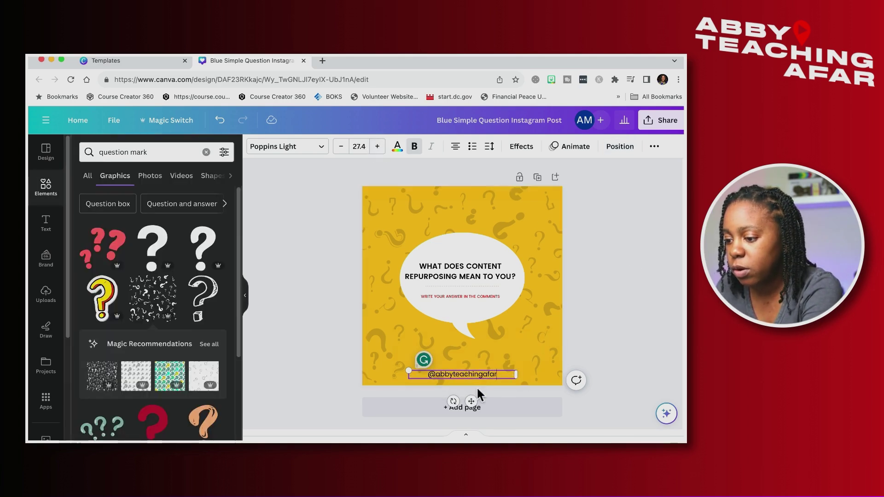
{"action": "left_click", "coordinate": [546, 366]}
{"action": "left_click_drag", "start_coordinate": [470, 375], "coordinate": [471, 366]}
Set the handle's font to Poppins SemiBold.
{"action": "left_click", "coordinate": [323, 146]}
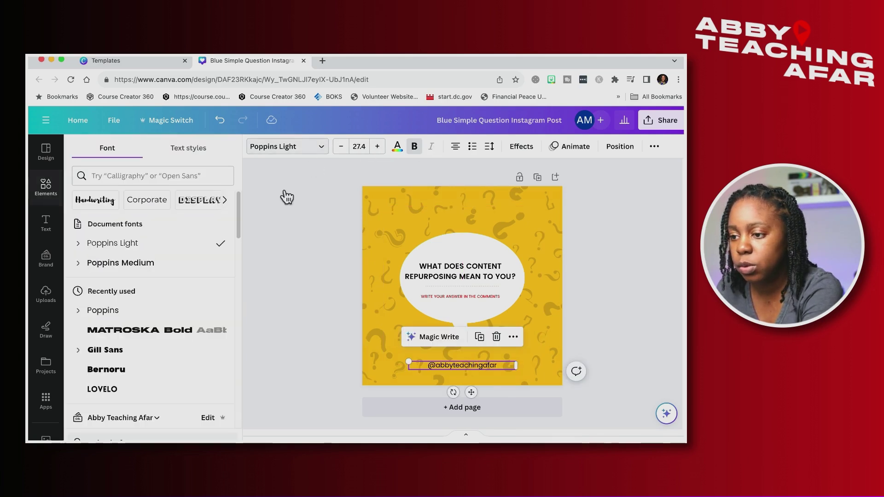
{"action": "left_click", "coordinate": [79, 263]}
{"action": "scroll", "coordinate": [131, 304], "scroll_direction": "down", "scroll_amount": 3}
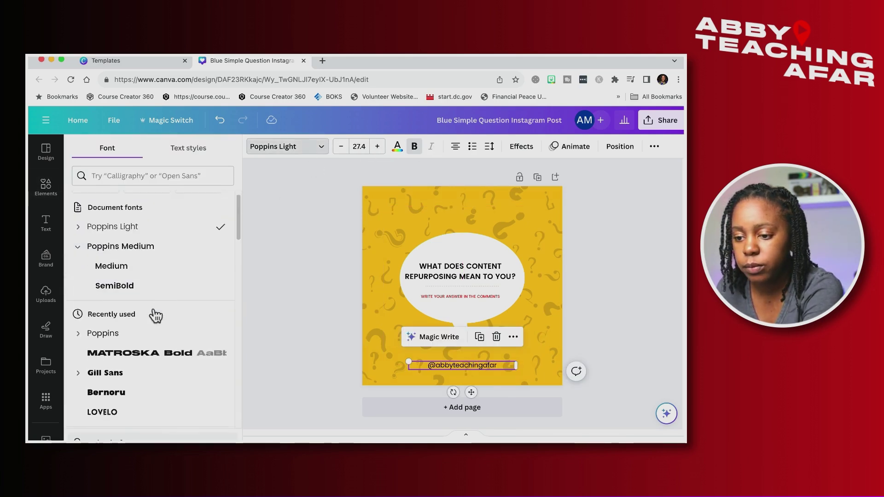
{"action": "left_click", "coordinate": [122, 230]}
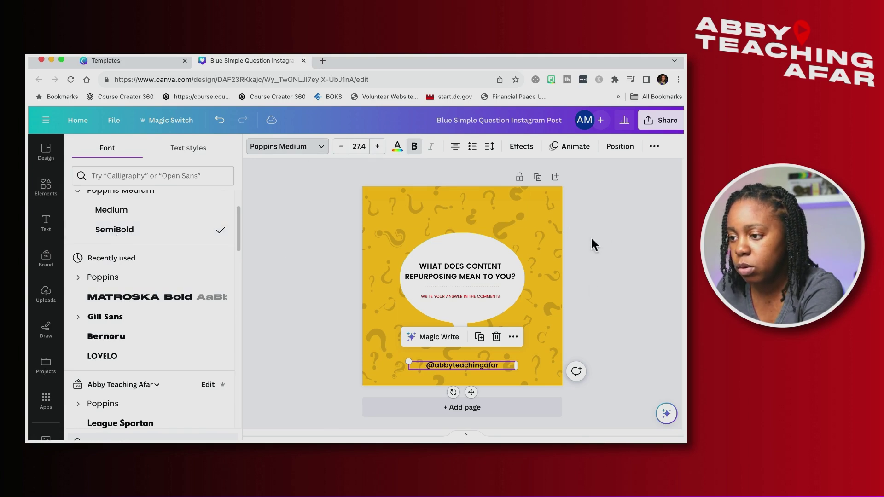
Give the handle a white Background text effect.
{"action": "left_click", "coordinate": [517, 148]}
{"action": "left_click", "coordinate": [199, 207]}
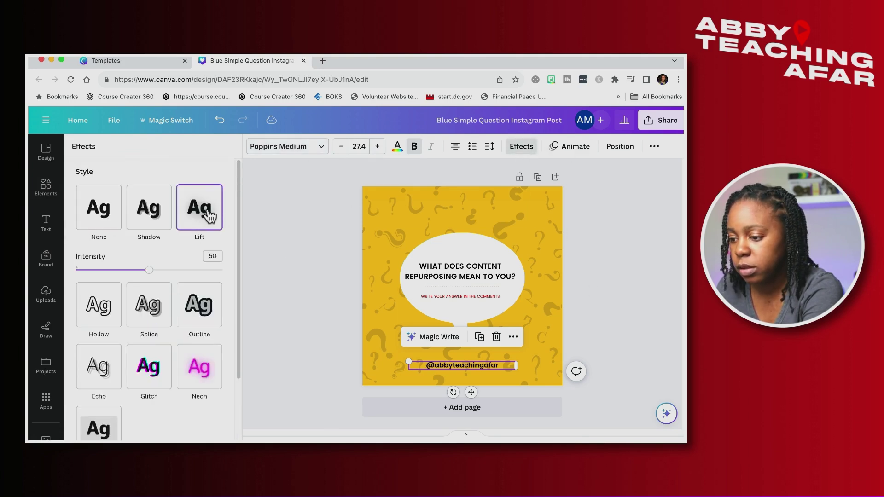
{"action": "left_click", "coordinate": [149, 206]}
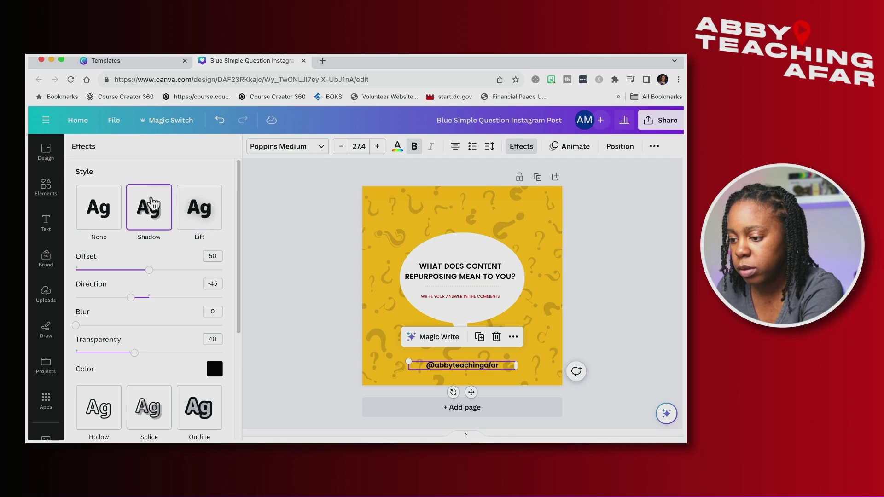
{"action": "scroll", "coordinate": [159, 322], "scroll_direction": "down", "scroll_amount": 5}
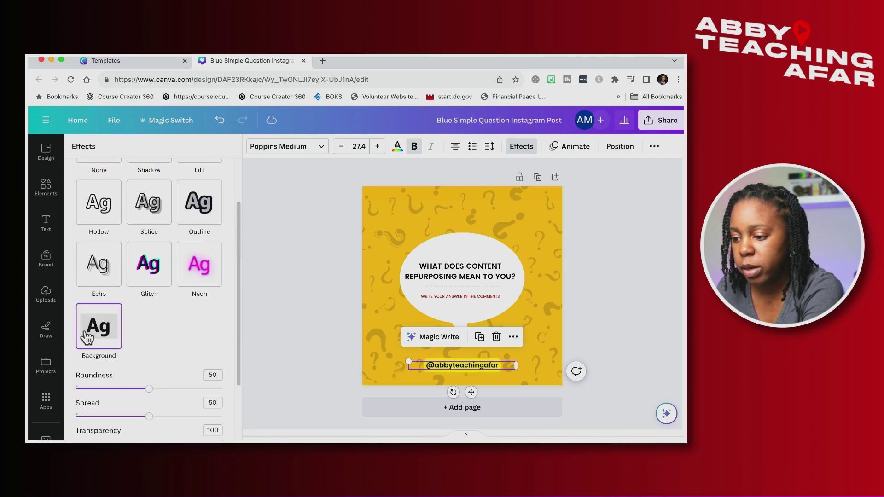
{"action": "scroll", "coordinate": [164, 388], "scroll_direction": "down", "scroll_amount": 2}
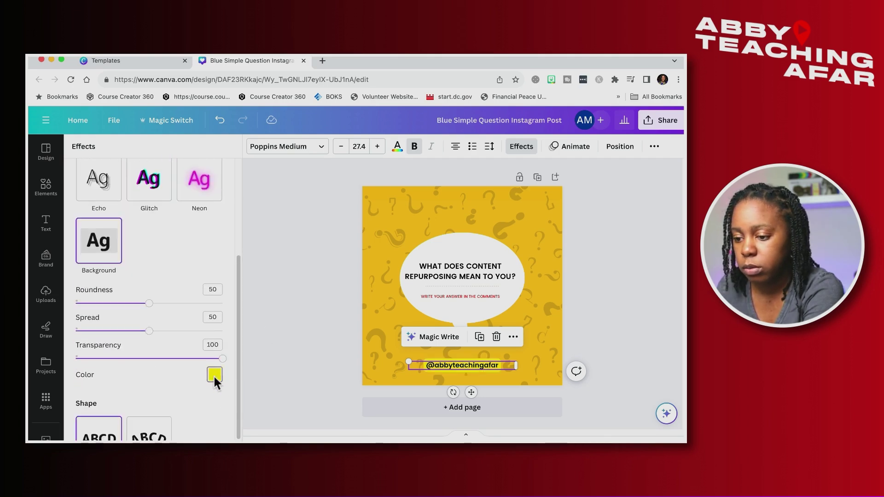
{"action": "left_click", "coordinate": [214, 376]}
{"action": "left_click", "coordinate": [178, 263]}
{"action": "key", "text": "Escape"}
{"action": "left_click", "coordinate": [313, 234]}
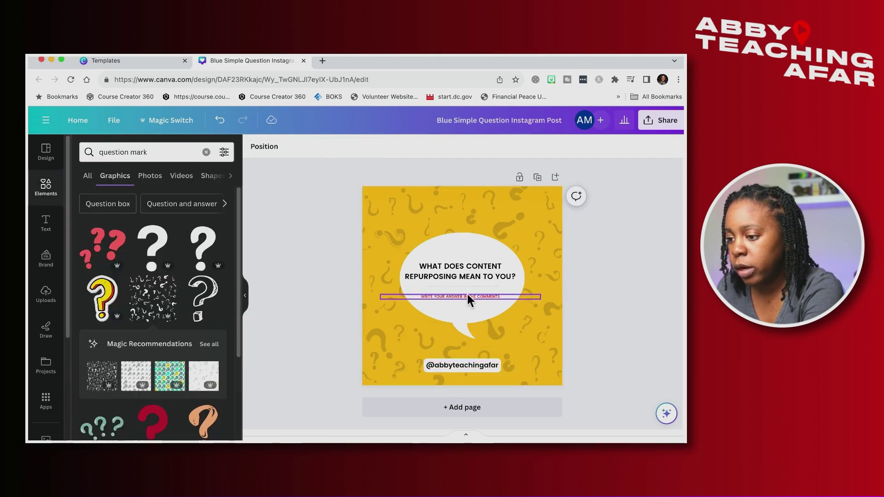
Enlarge the question heading to 40.7 and centre it in the bubble above the comment prompt.
{"action": "left_click_drag", "start_coordinate": [466, 292], "coordinate": [471, 301]}
{"action": "left_click", "coordinate": [405, 258]}
{"action": "left_click", "coordinate": [520, 278]}
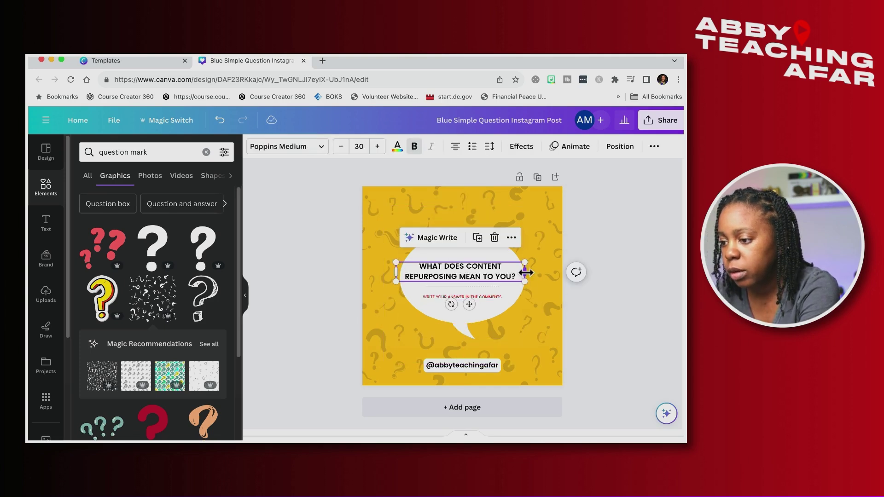
{"action": "left_click_drag", "start_coordinate": [525, 272], "coordinate": [469, 310]}
{"action": "left_click_drag", "start_coordinate": [474, 252], "coordinate": [475, 274]}
{"action": "left_click", "coordinate": [616, 235]}
{"action": "left_click", "coordinate": [404, 276]}
{"action": "left_click_drag", "start_coordinate": [404, 276], "coordinate": [443, 278]}
{"action": "left_click", "coordinate": [616, 232]}
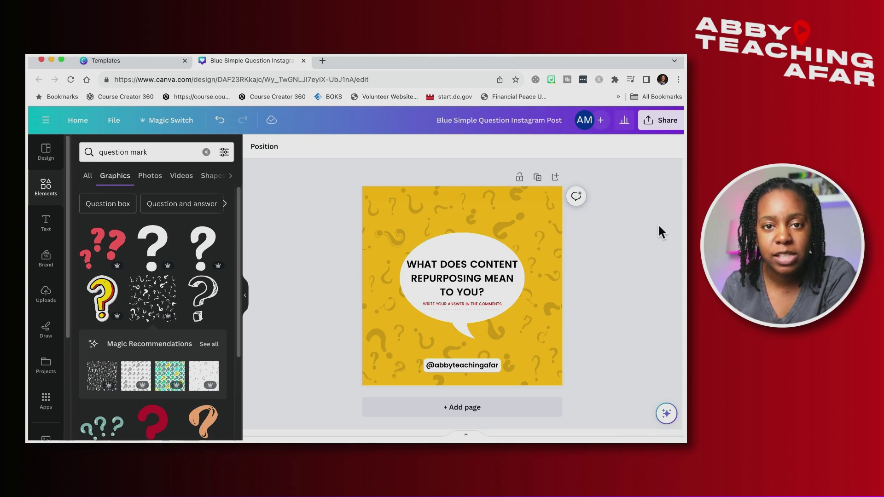